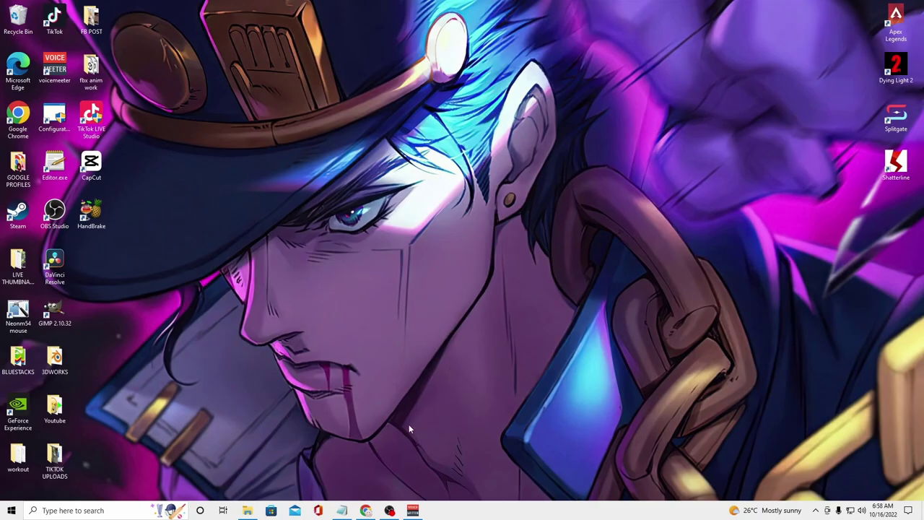
Restore the Chrome window showing the Splitgate Map Builders Twitter profile
click(366, 510)
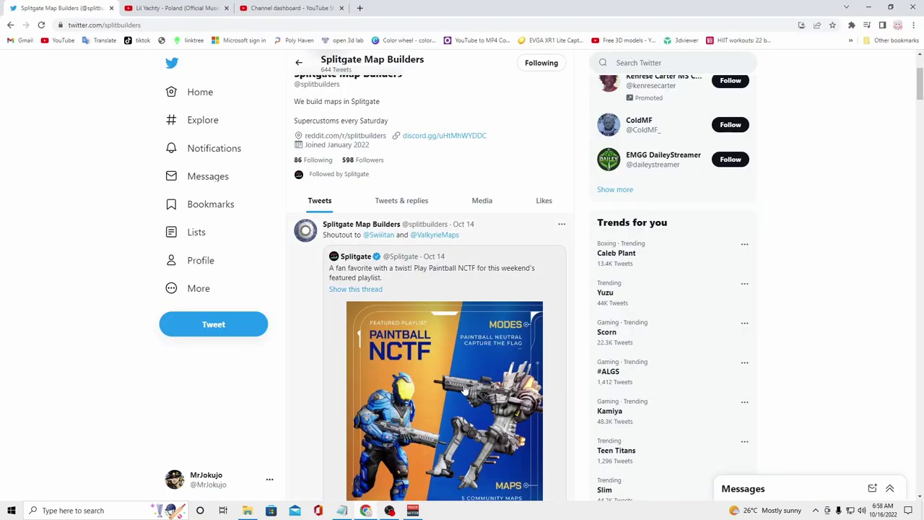
Scroll the Map Builders timeline to the September 12 CodePhoenix 'Tortuga' retweet
scroll(439, 266, up, 2)
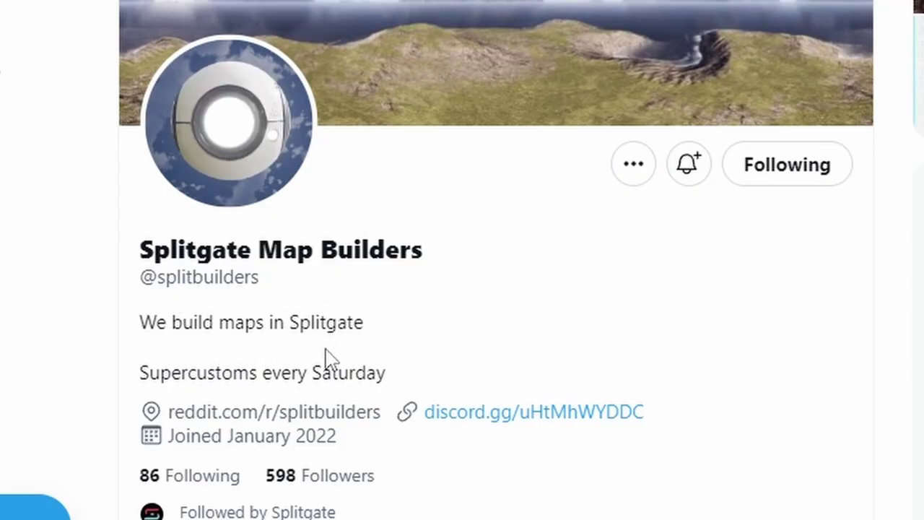
scroll(564, 359, down, 5)
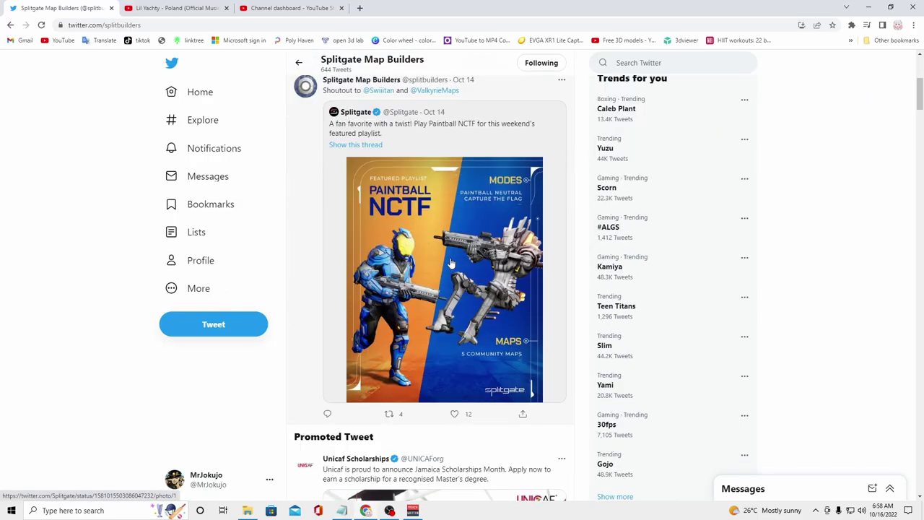
scroll(450, 263, down, 15)
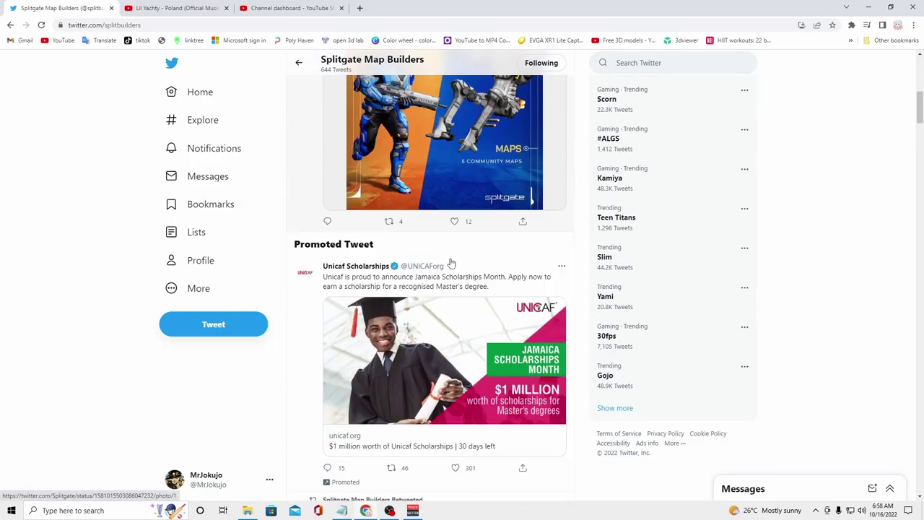
scroll(450, 263, up, 6)
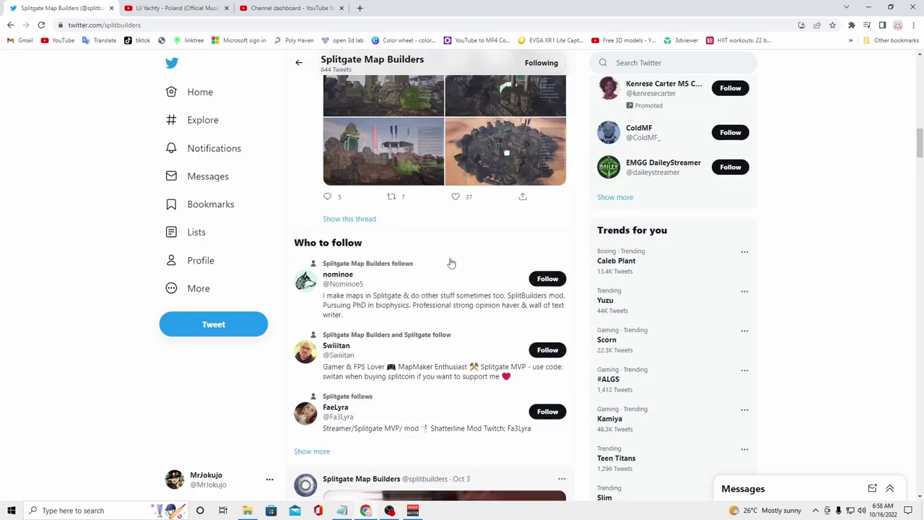
scroll(451, 263, down, 8)
scroll(451, 262, down, 6)
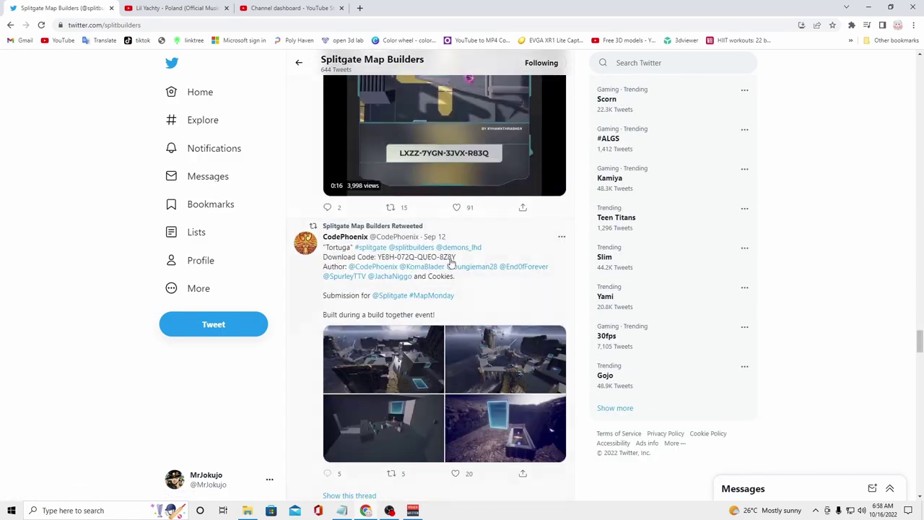
scroll(395, 253, up, 2)
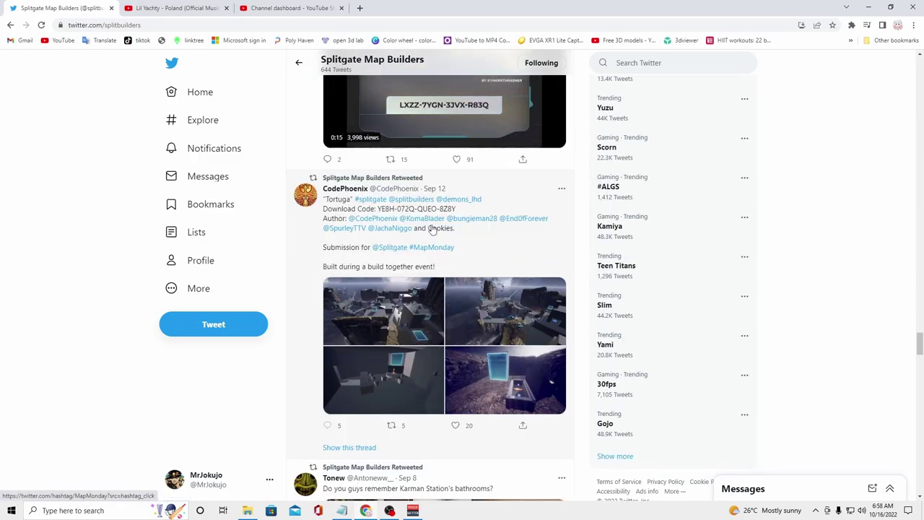
click(401, 311)
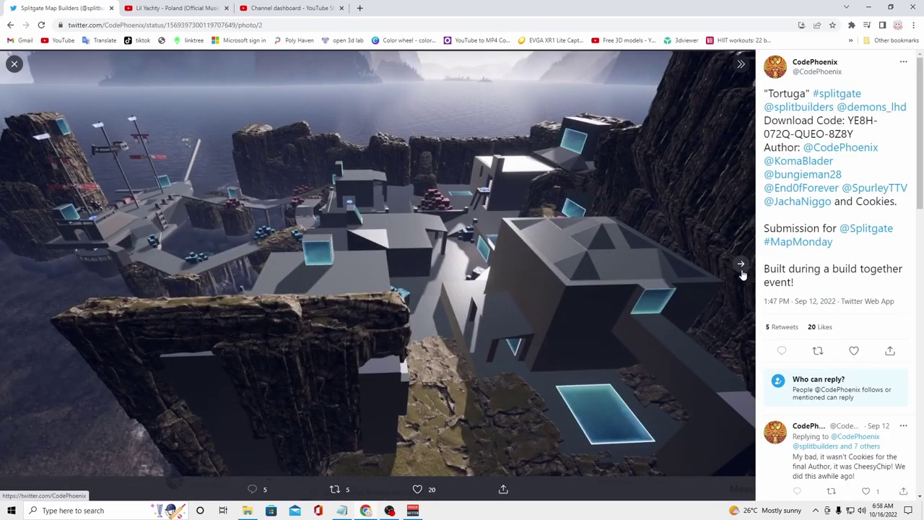
click(740, 266)
click(740, 266)
click(741, 267)
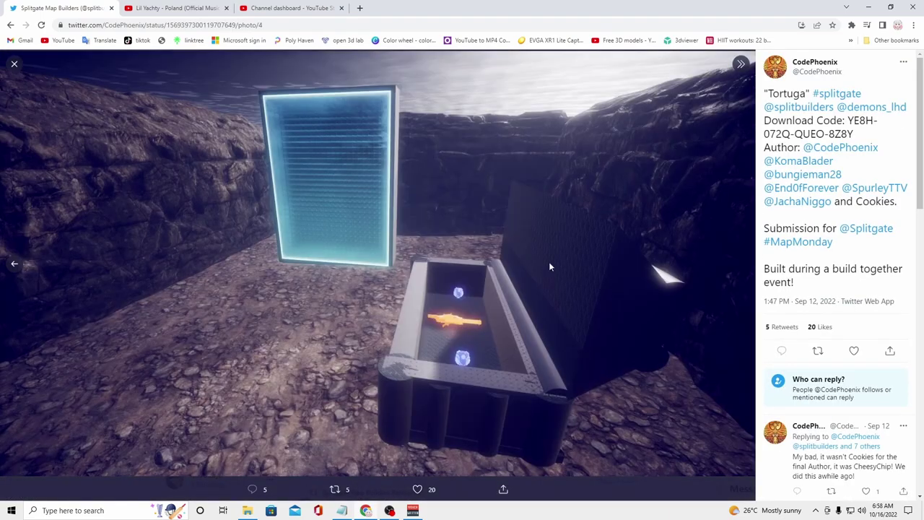
click(14, 65)
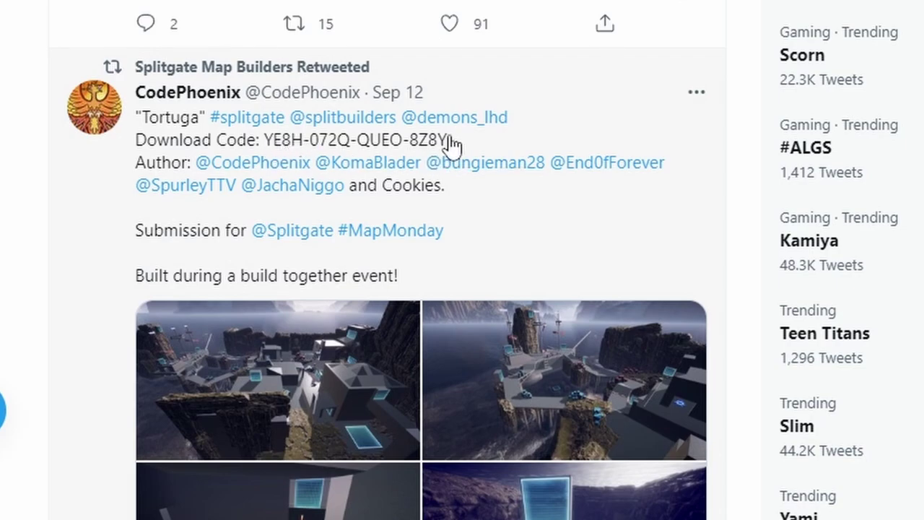
Select and copy the Tortuga download code from the CodePhoenix retweet
drag(453, 144, 280, 144)
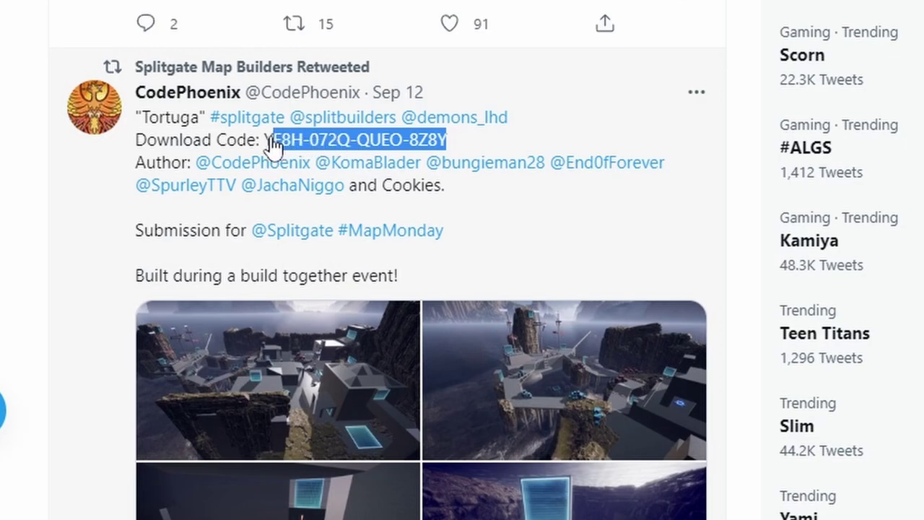
right_click(277, 141)
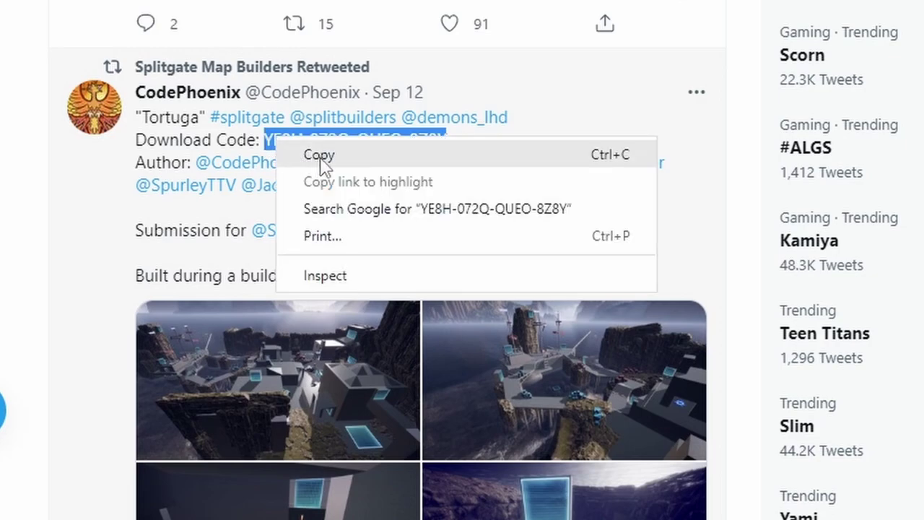
click(322, 156)
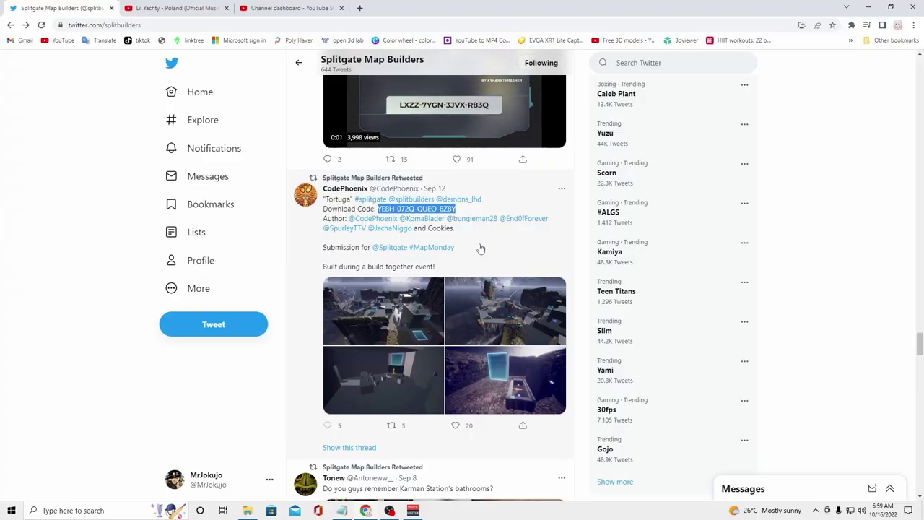
scroll(481, 247, down, 3)
scroll(481, 248, down, 4)
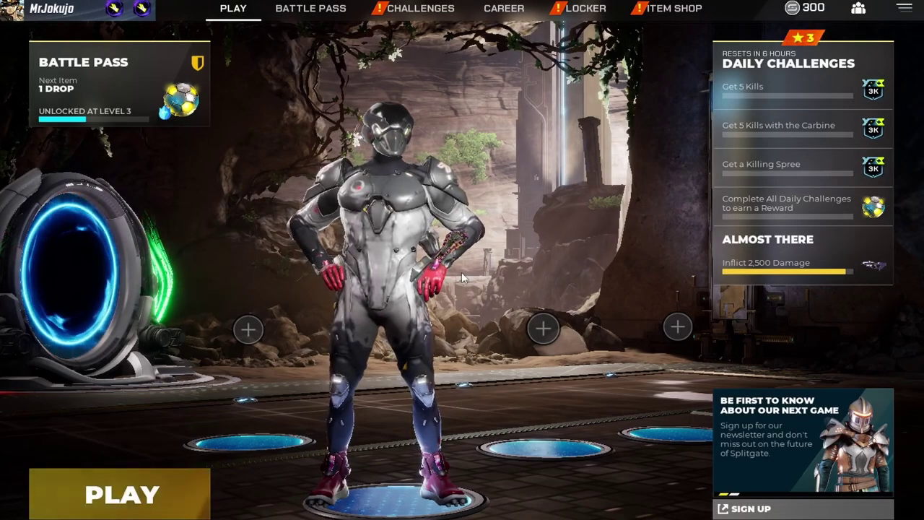
Launch a Map Creator lobby from the Play menu, starting on the Flat Earth map
click(93, 498)
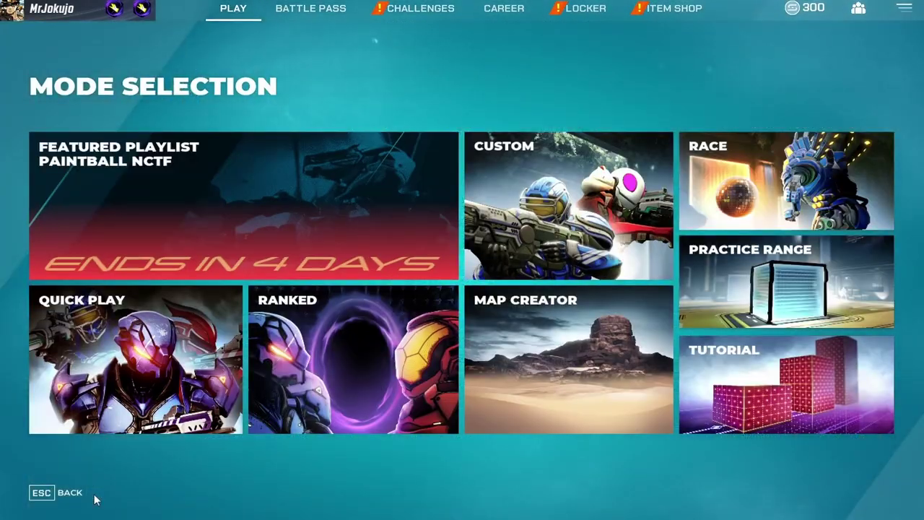
click(576, 381)
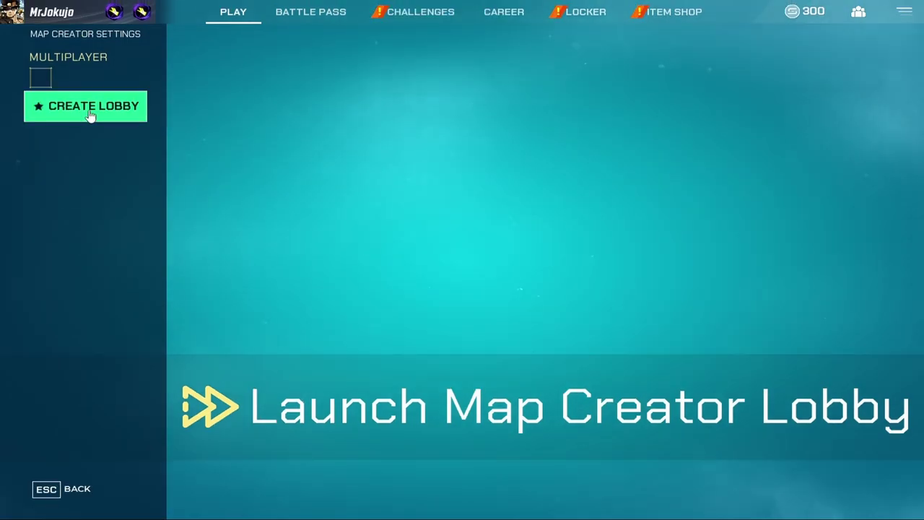
click(91, 108)
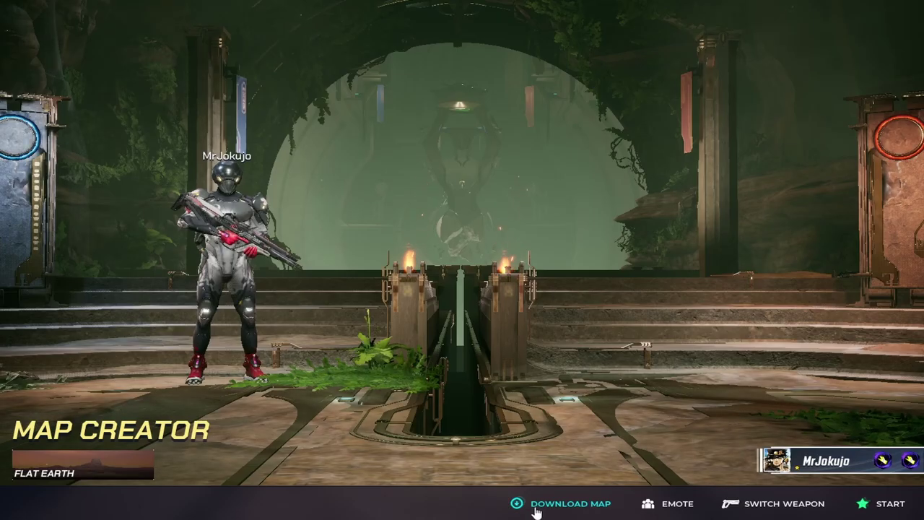
click(433, 466)
Paste the copied Tortuga sharing code into the code field and download the map
right_click(465, 292)
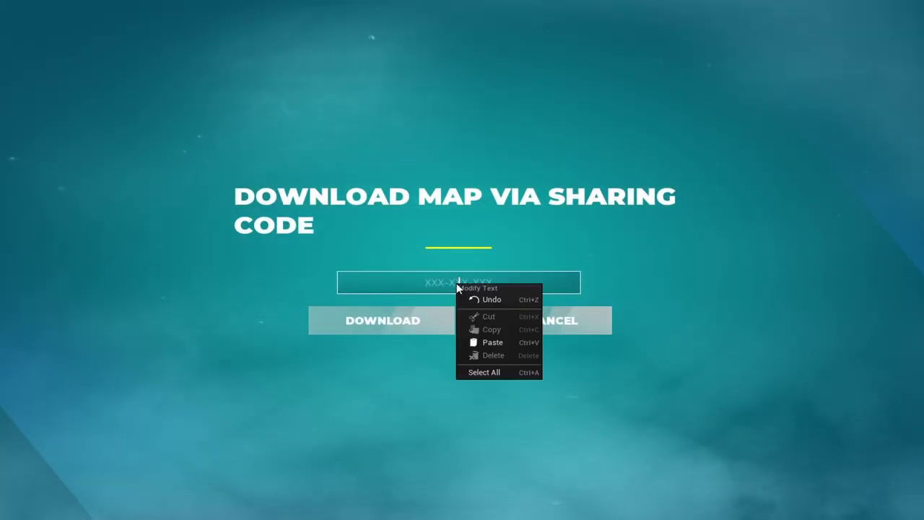
click(476, 343)
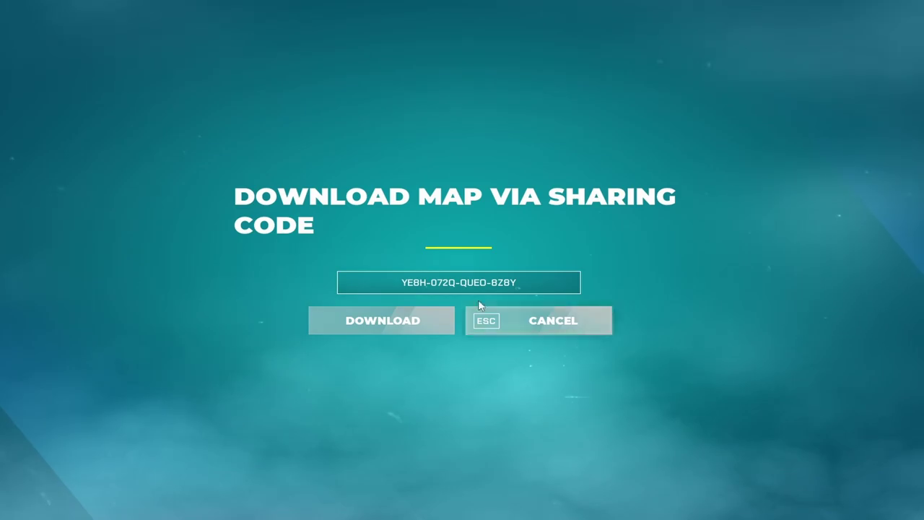
click(374, 332)
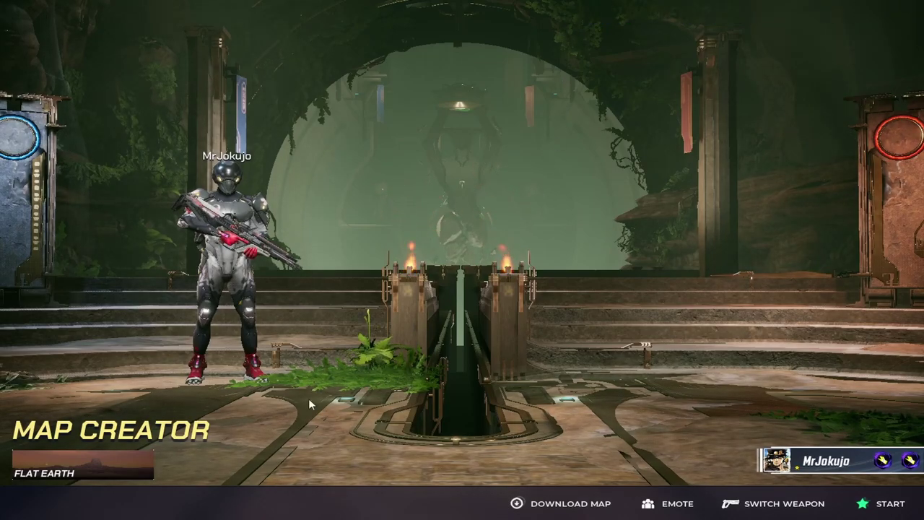
click(96, 468)
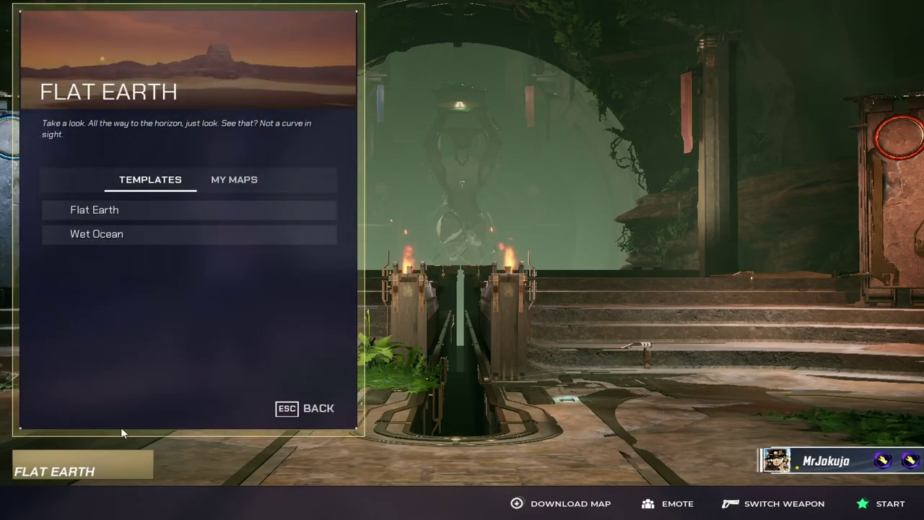
click(241, 181)
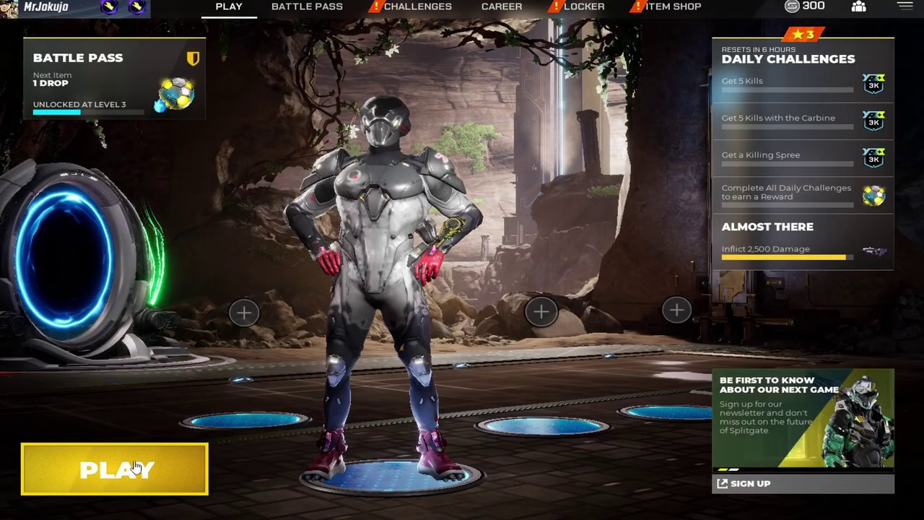
Begin a new custom game server and enter the player's name as the server name
click(133, 462)
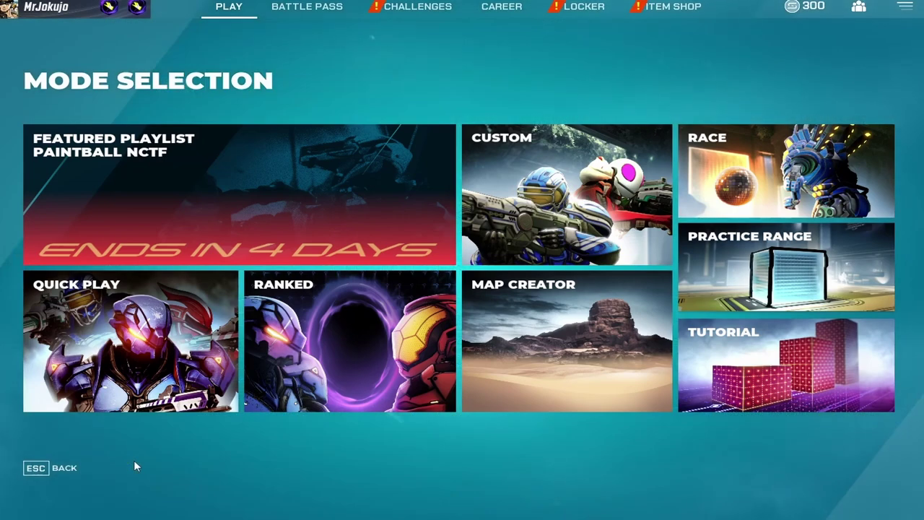
click(571, 174)
click(79, 411)
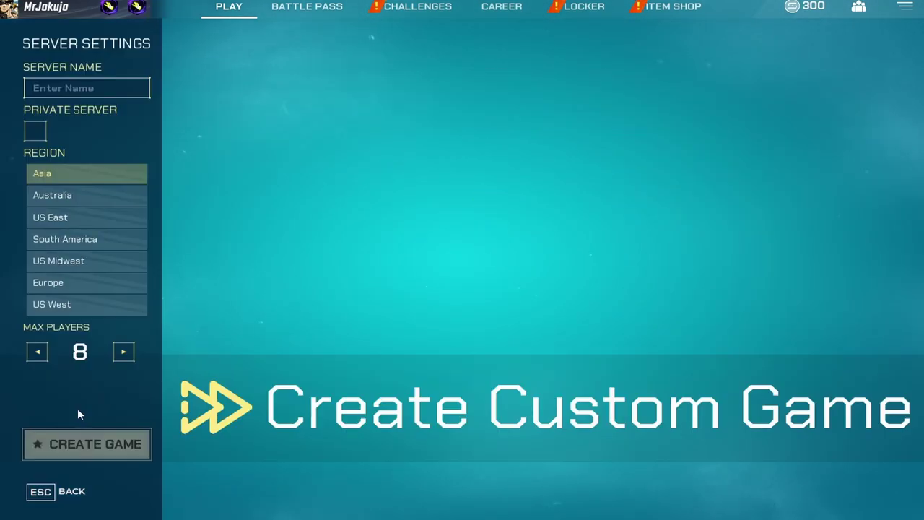
click(94, 81)
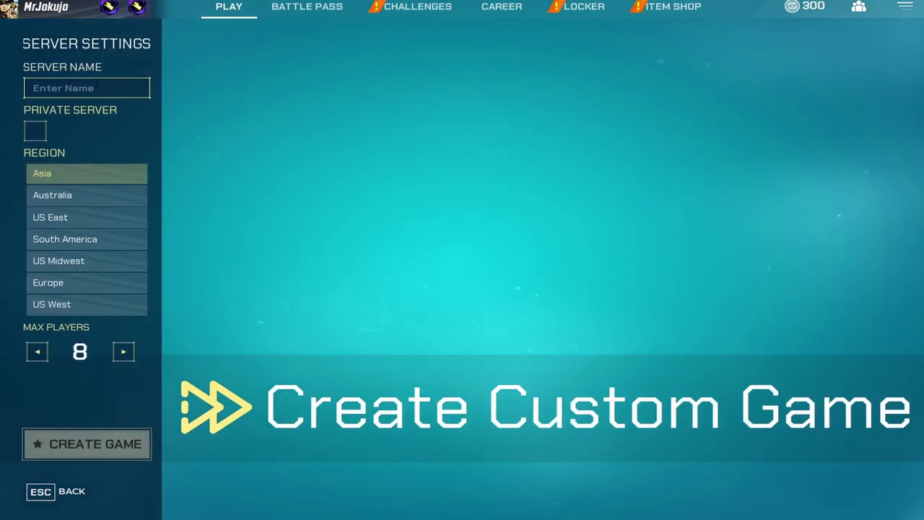
text(mrJo)
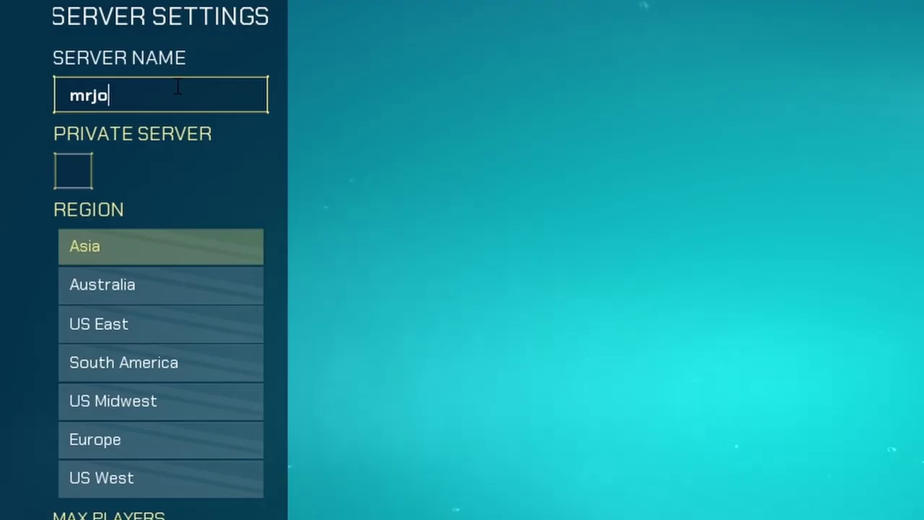
text(kj)
key(BackSpace)
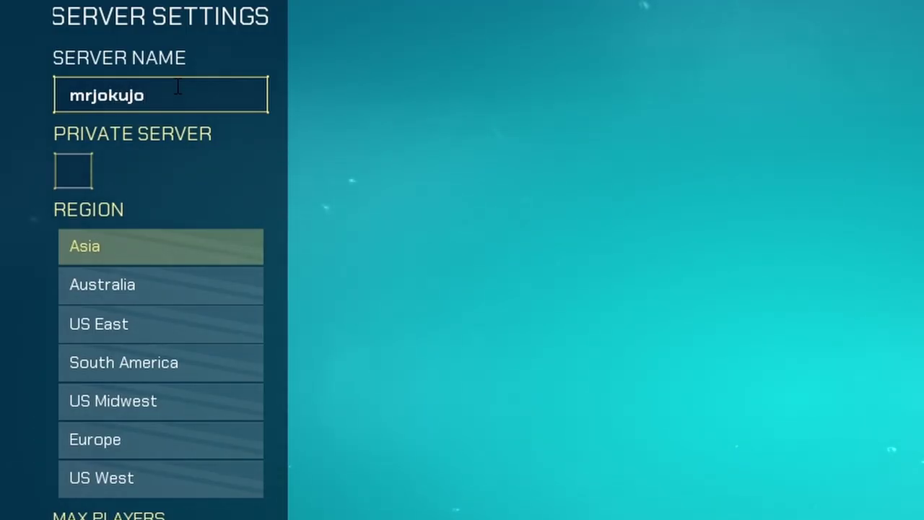
Keep the server public, set region US East and 10 max players, and create it
click(77, 174)
click(141, 240)
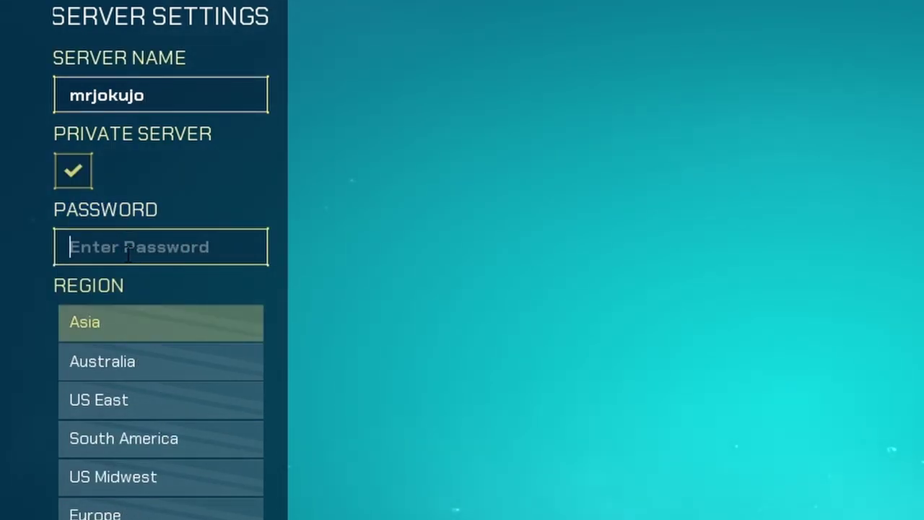
click(86, 180)
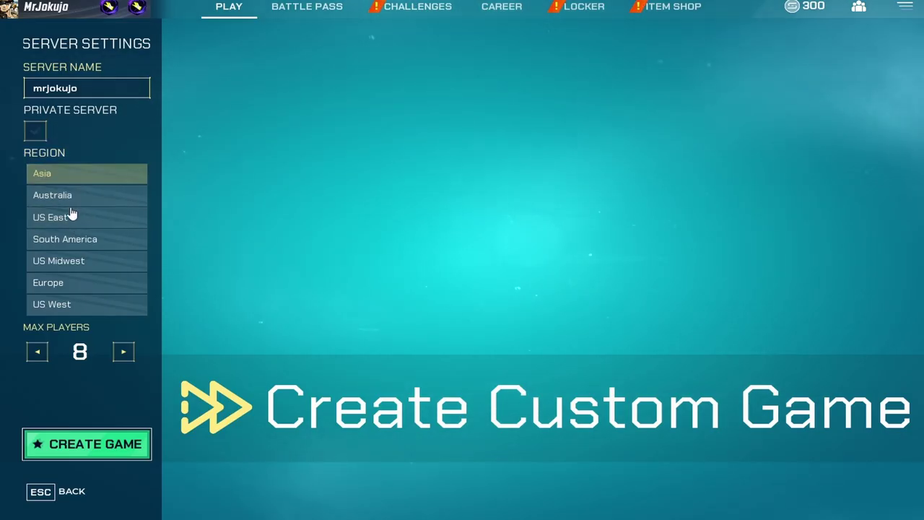
click(70, 215)
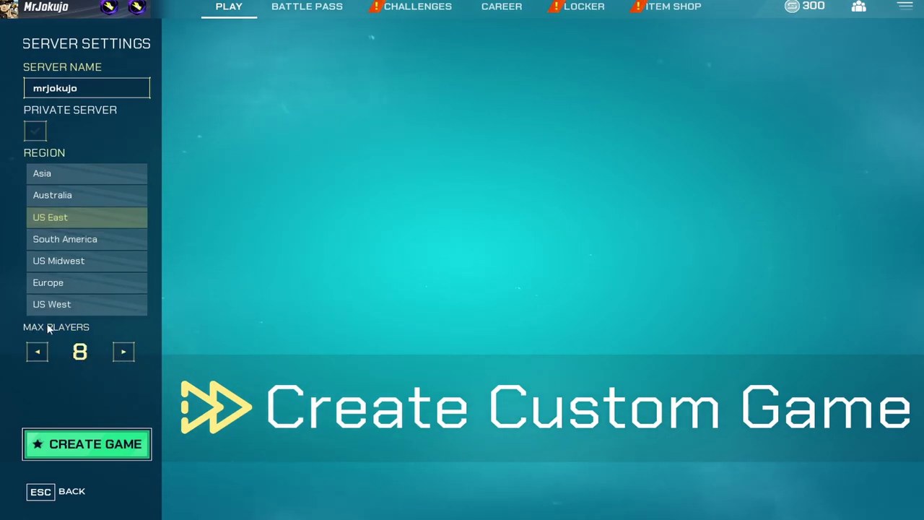
click(124, 353)
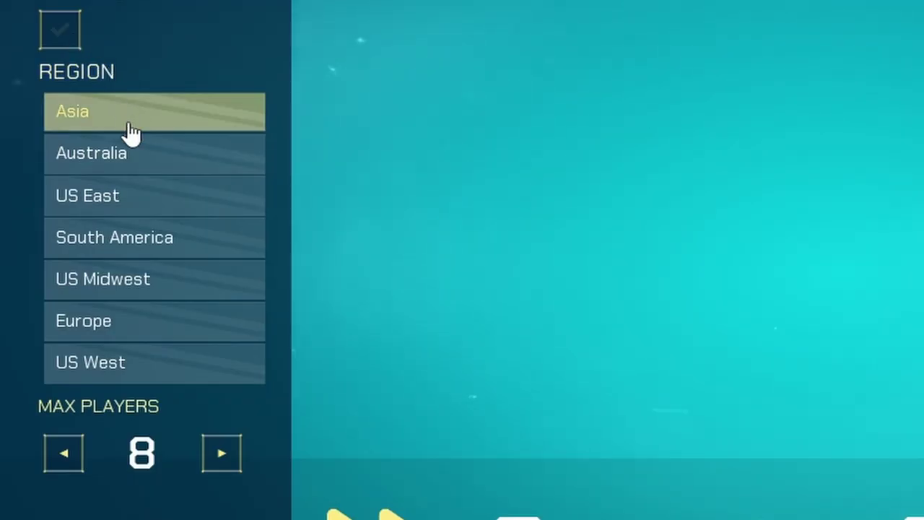
click(121, 195)
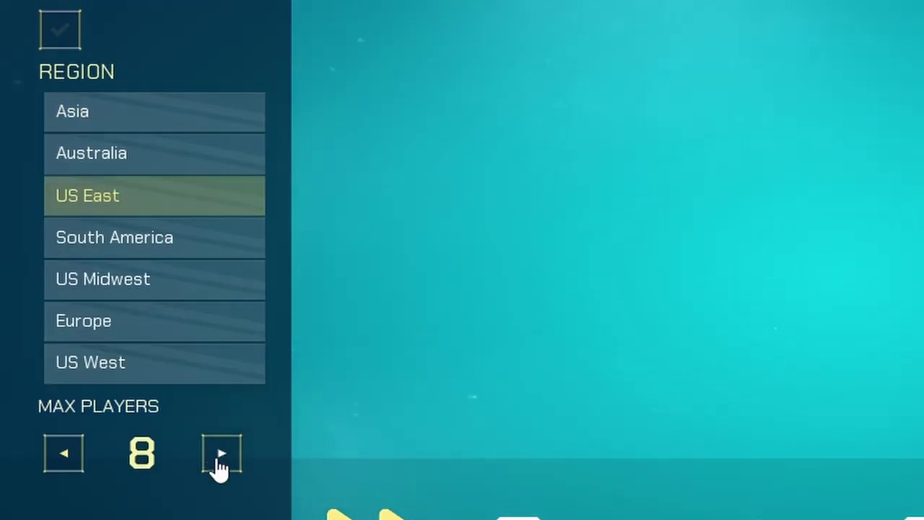
click(221, 453)
click(222, 453)
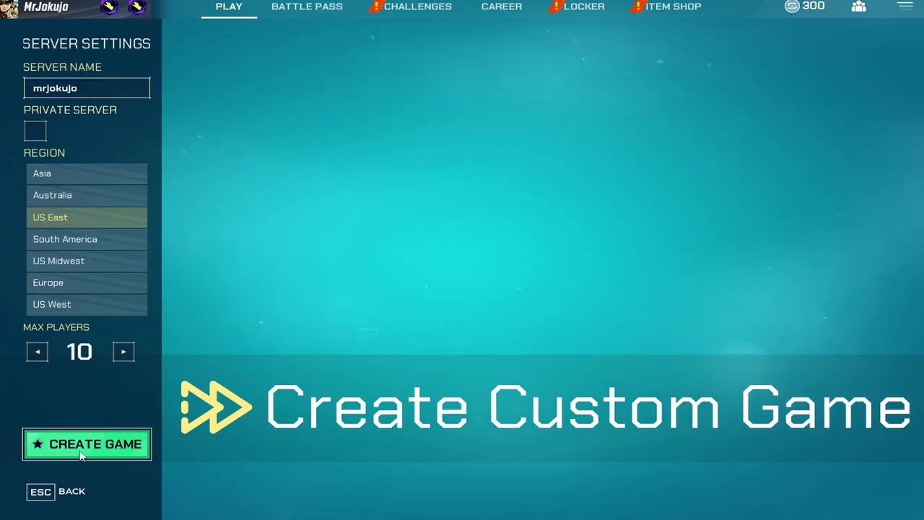
click(79, 444)
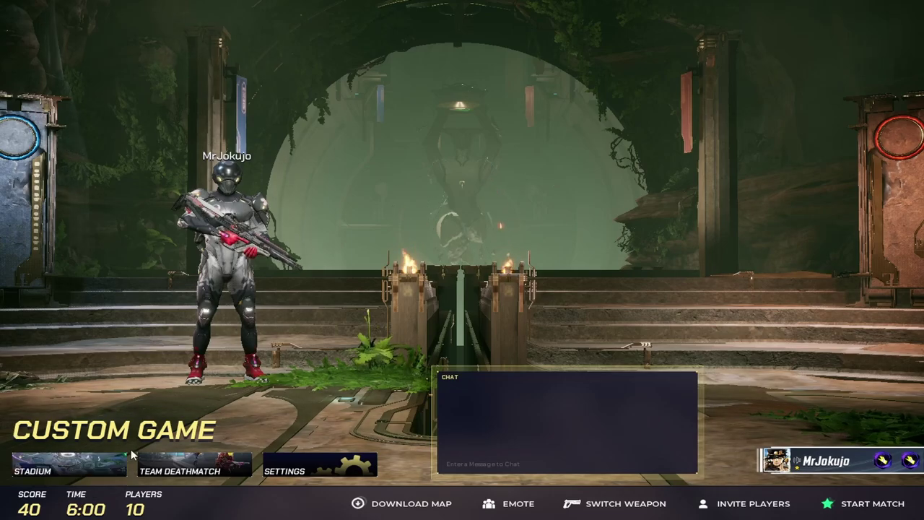
click(49, 473)
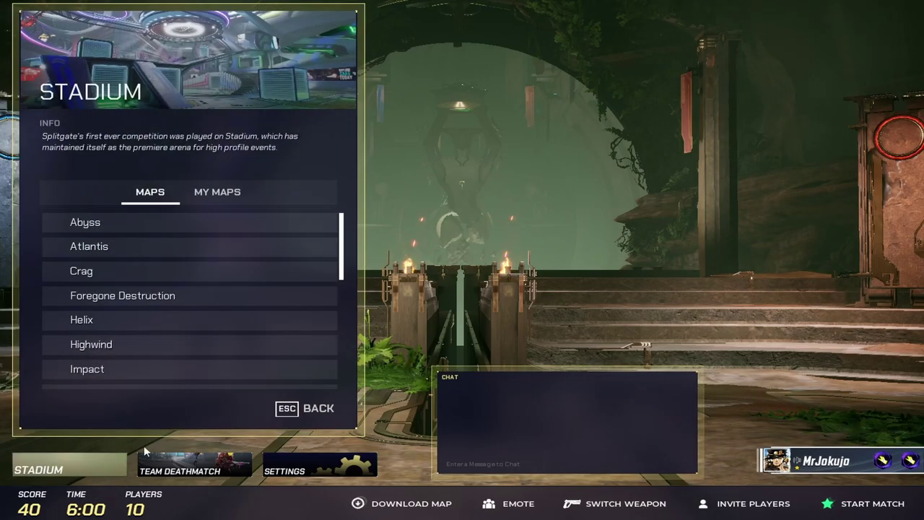
click(209, 193)
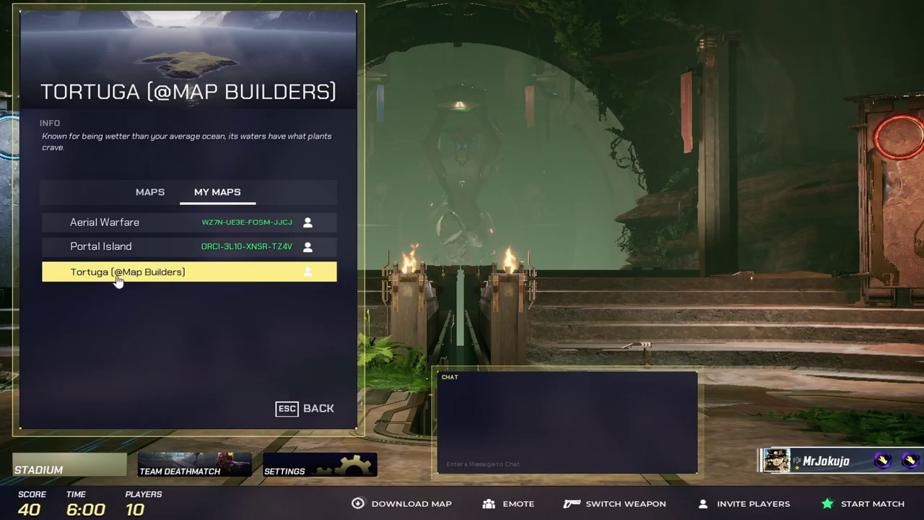
click(179, 276)
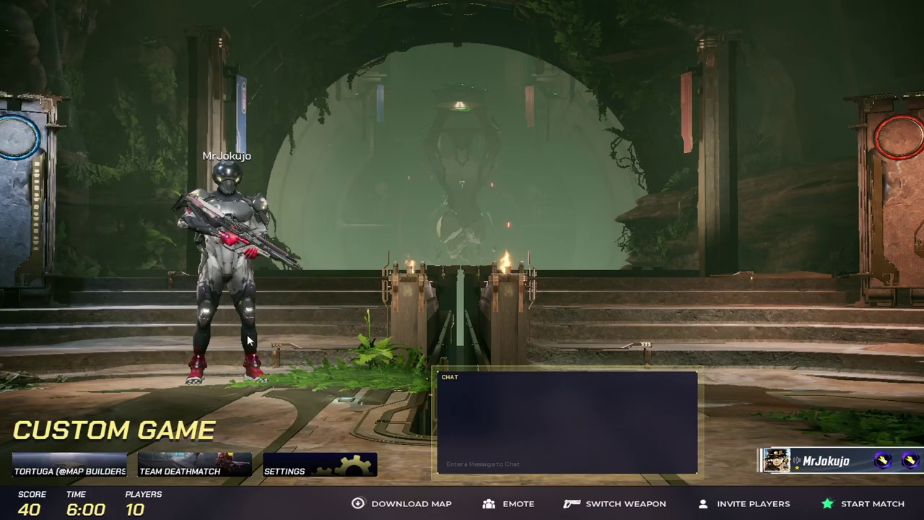
click(192, 469)
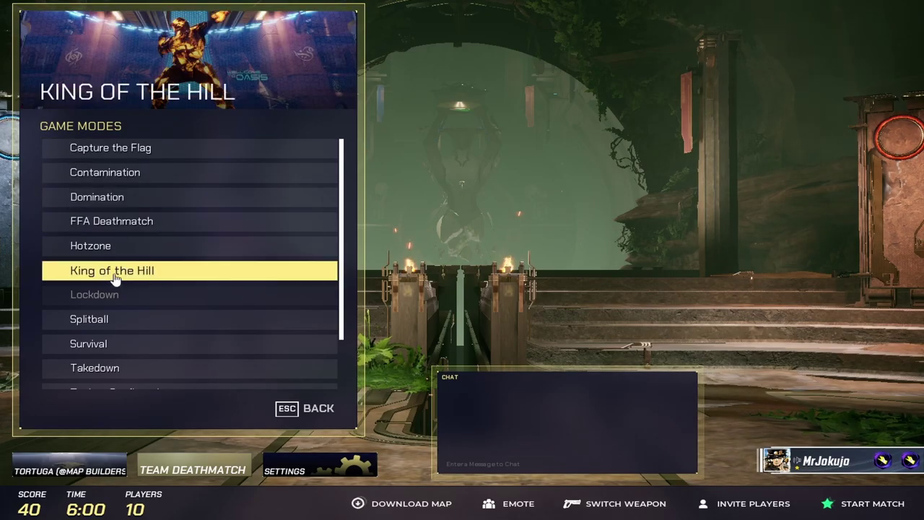
scroll(164, 285, down, 2)
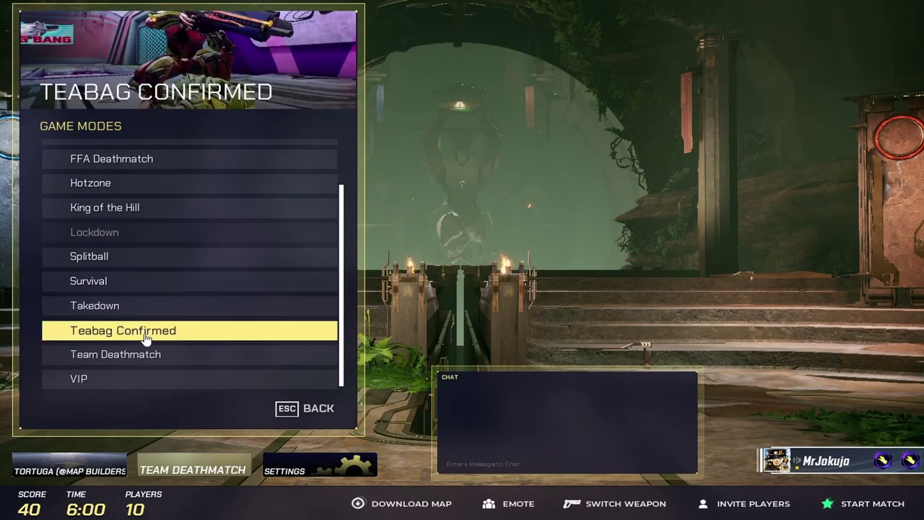
scroll(148, 336, up, 2)
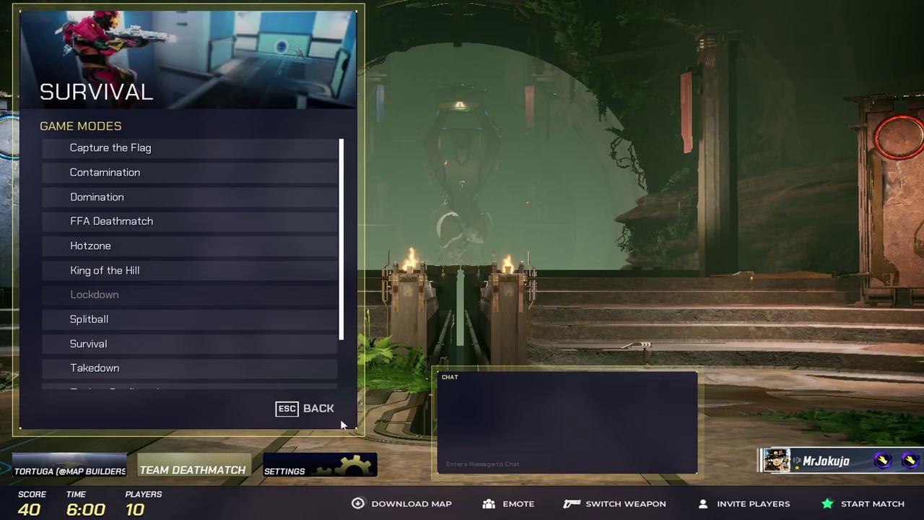
click(322, 409)
Review the bot options in the match settings
click(312, 469)
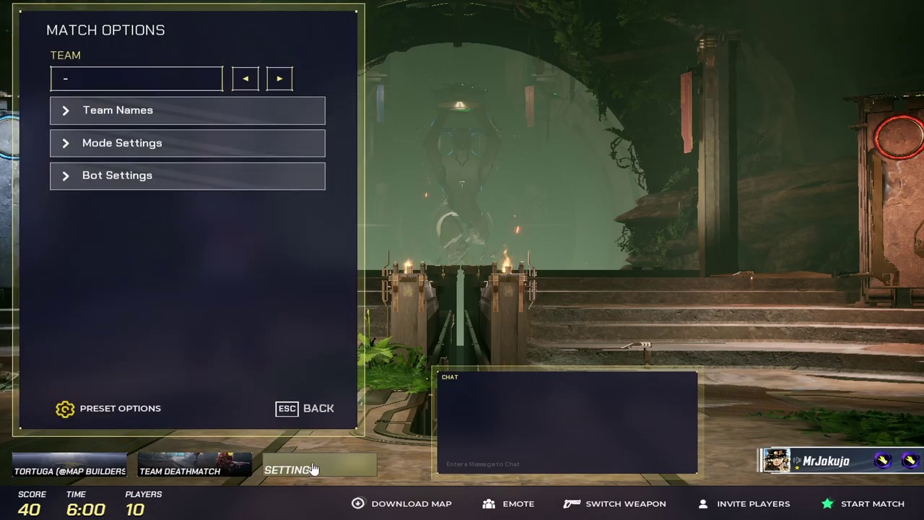
click(73, 179)
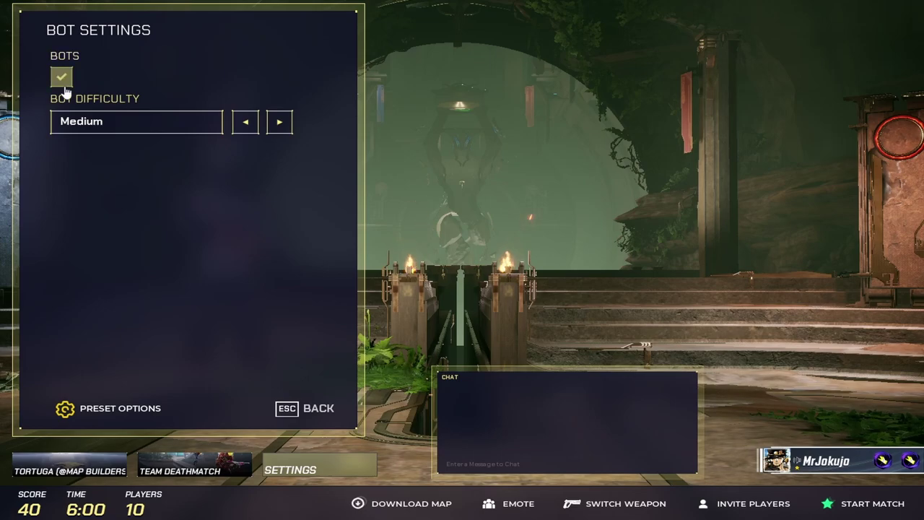
click(321, 409)
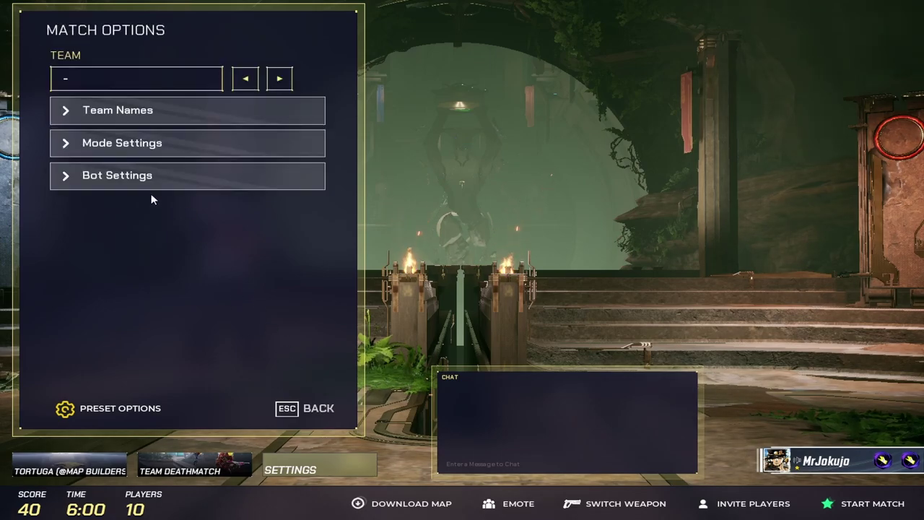
Check the 40-kill score limit and 6-minute time, then start the Tortuga match
click(130, 159)
click(98, 106)
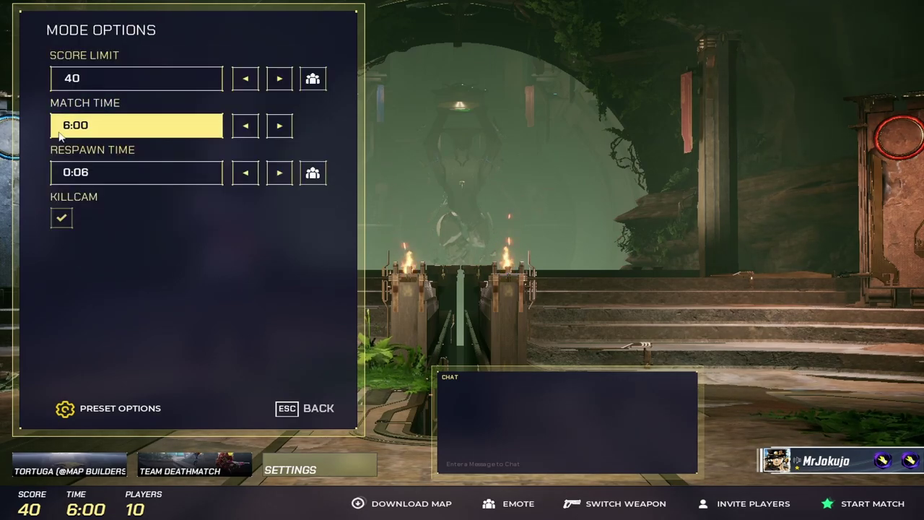
click(332, 422)
click(308, 417)
click(311, 414)
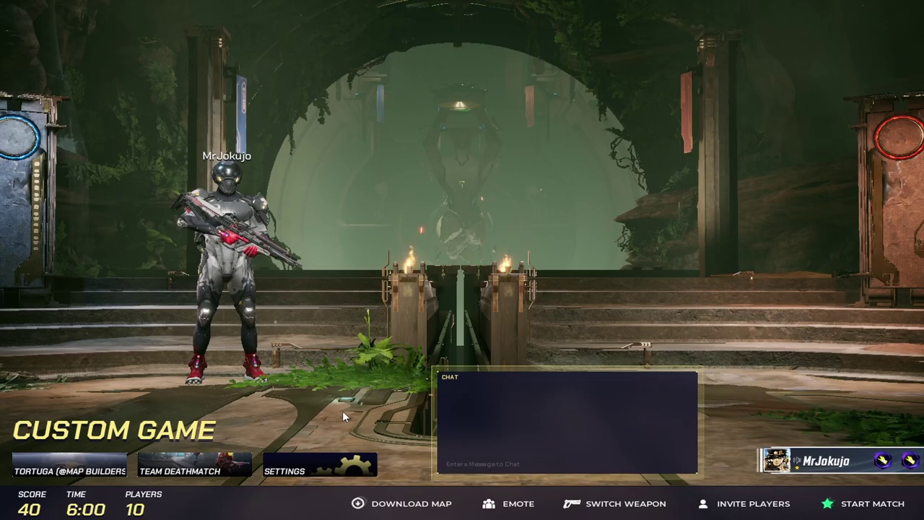
click(854, 505)
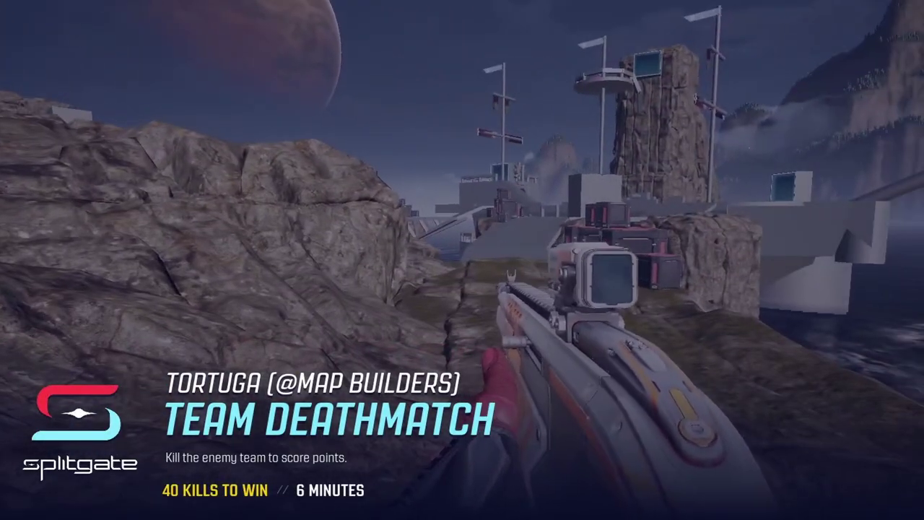